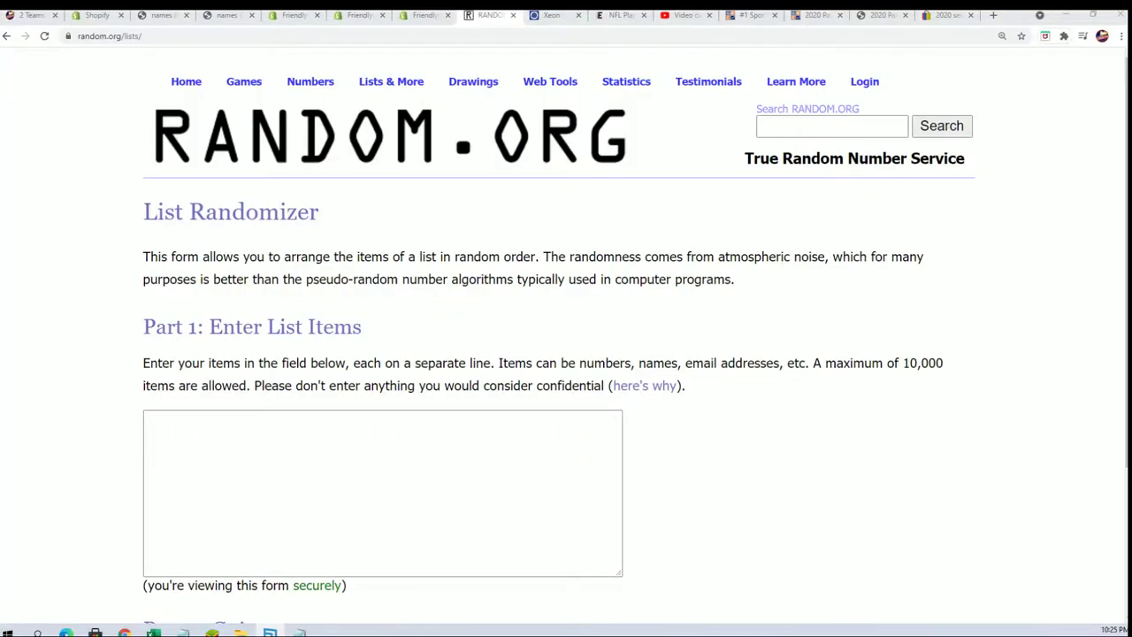
# Step: Copy the 32 owner names from the Notepad notes and paste them into the list box
pyautogui.moveTo(941, 141); pyautogui.dragTo(796, 95)
pyautogui.moveTo(748, 525)
pyautogui.mouseDown()
pyautogui.moveTo(672, 423)
pyautogui.moveTo(669, 174)
pyautogui.mouseUp()
pyautogui.rightClick(708, 201)
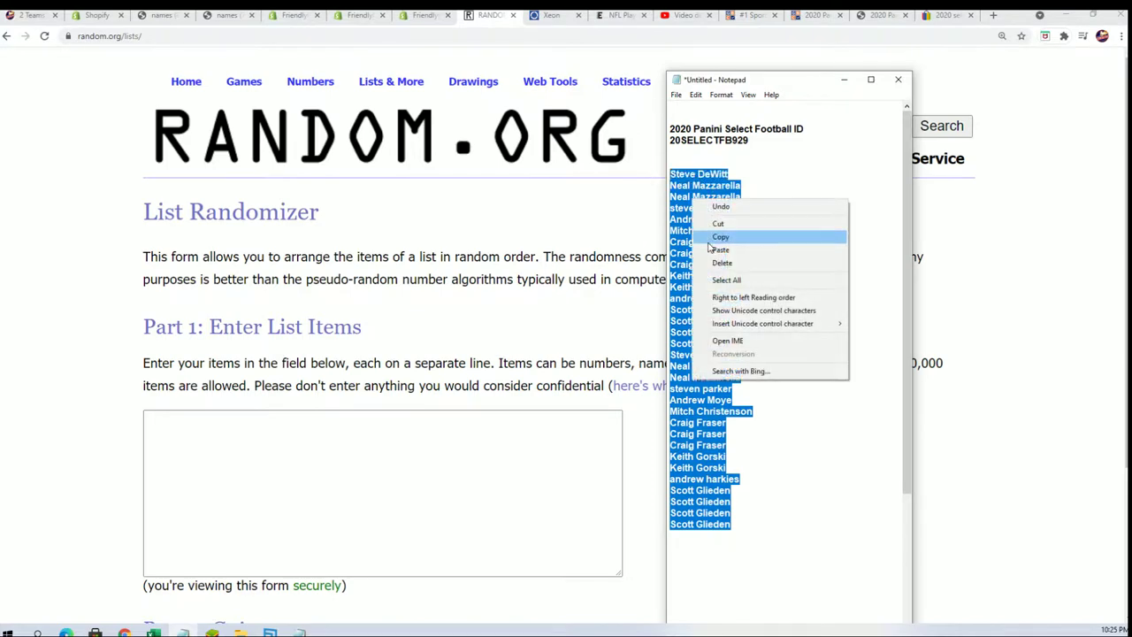
pyautogui.click(725, 235)
pyautogui.scroll(-6, 787, 354)
pyautogui.scroll(-3, 787, 354)
pyautogui.click(222, 443)
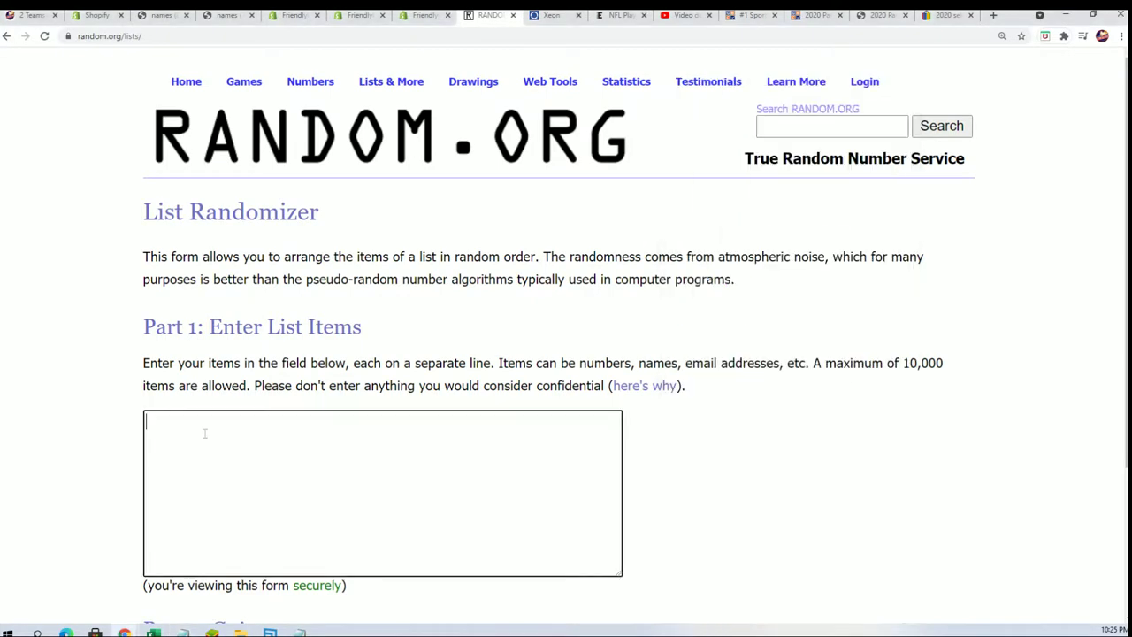
pyautogui.rightClick(205, 434)
pyautogui.click(265, 541)
# Step: Randomize the owner list, then reshuffle it four more times with Again!
pyautogui.scroll(-3, 706, 439)
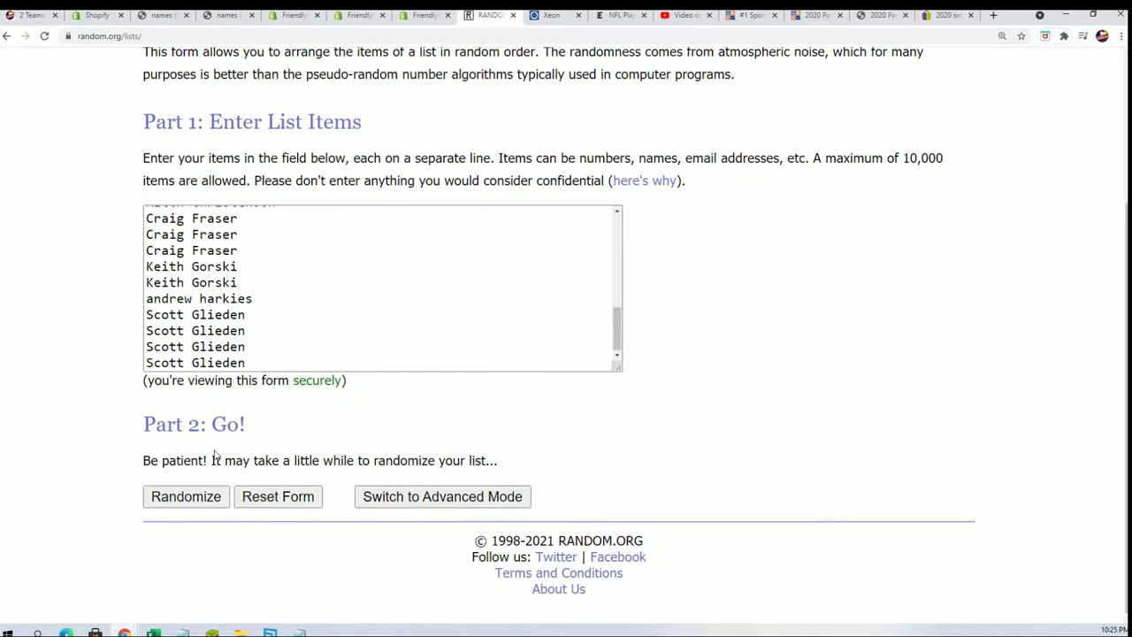
pyautogui.click(183, 498)
pyautogui.scroll(-5, 142, 497)
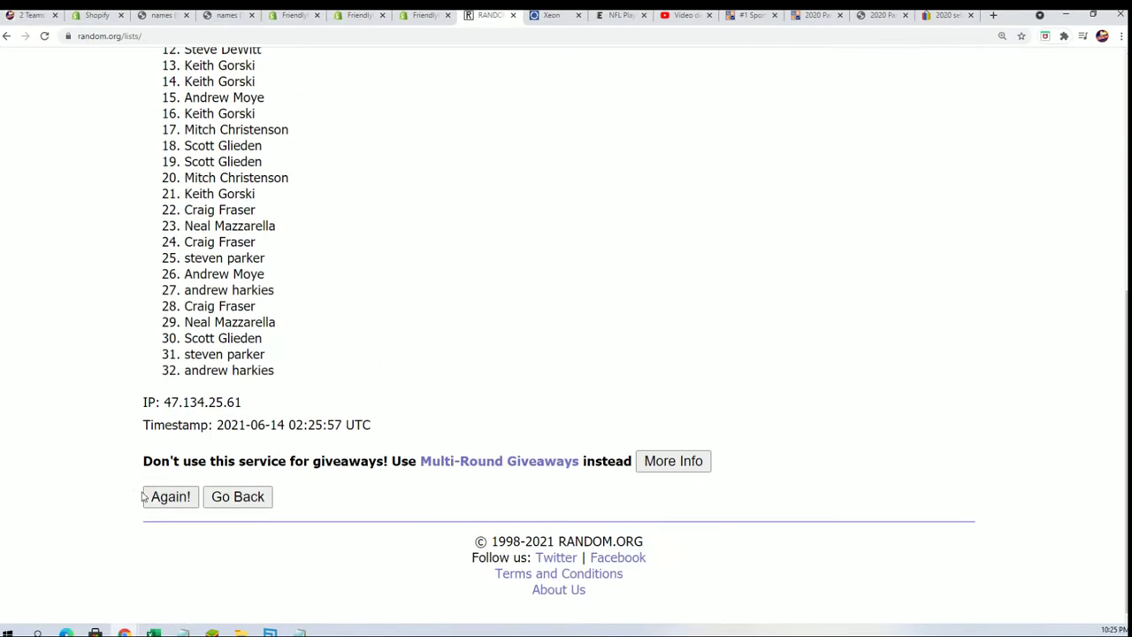
pyautogui.click(170, 496)
pyautogui.scroll(-5, 171, 511)
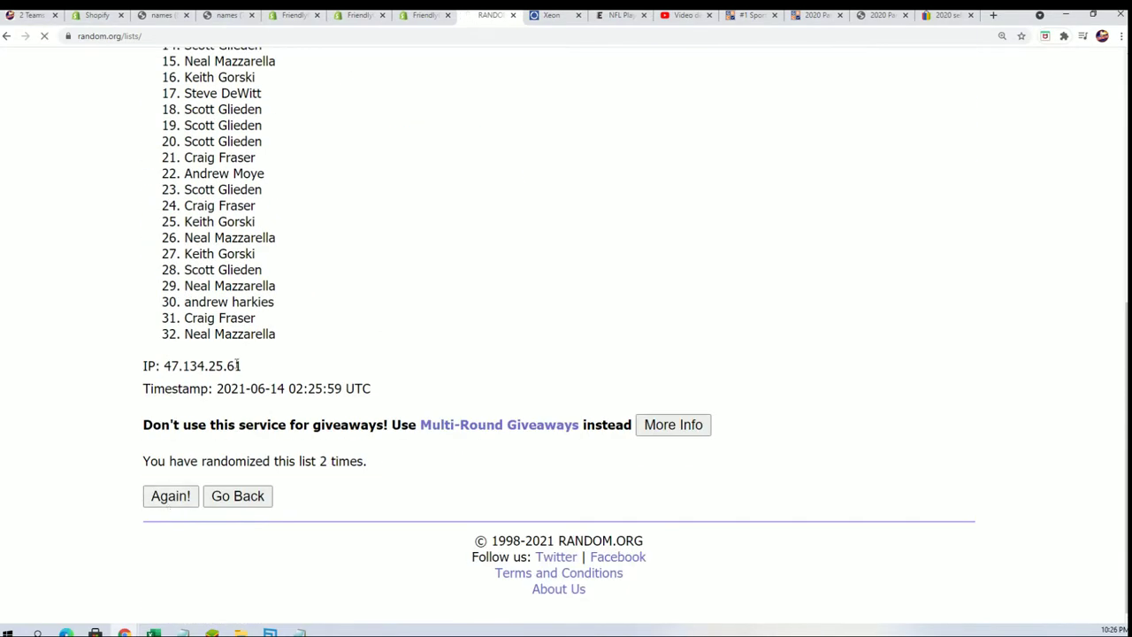
pyautogui.scroll(-5, 169, 508)
pyautogui.click(171, 497)
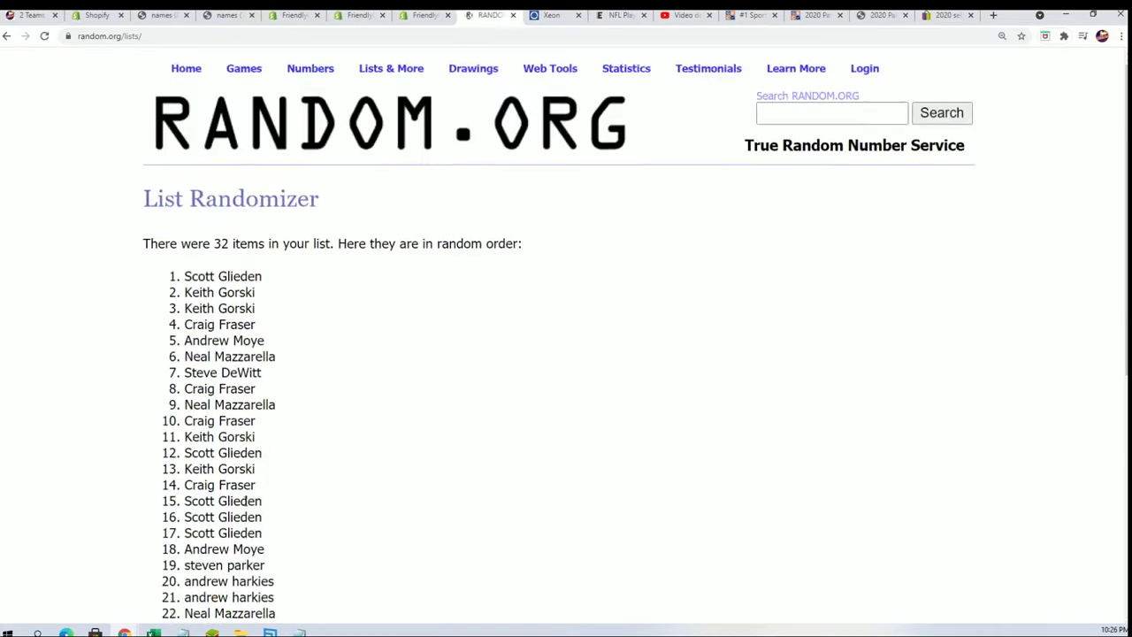
pyautogui.scroll(-5, 175, 516)
pyautogui.scroll(-5, 168, 509)
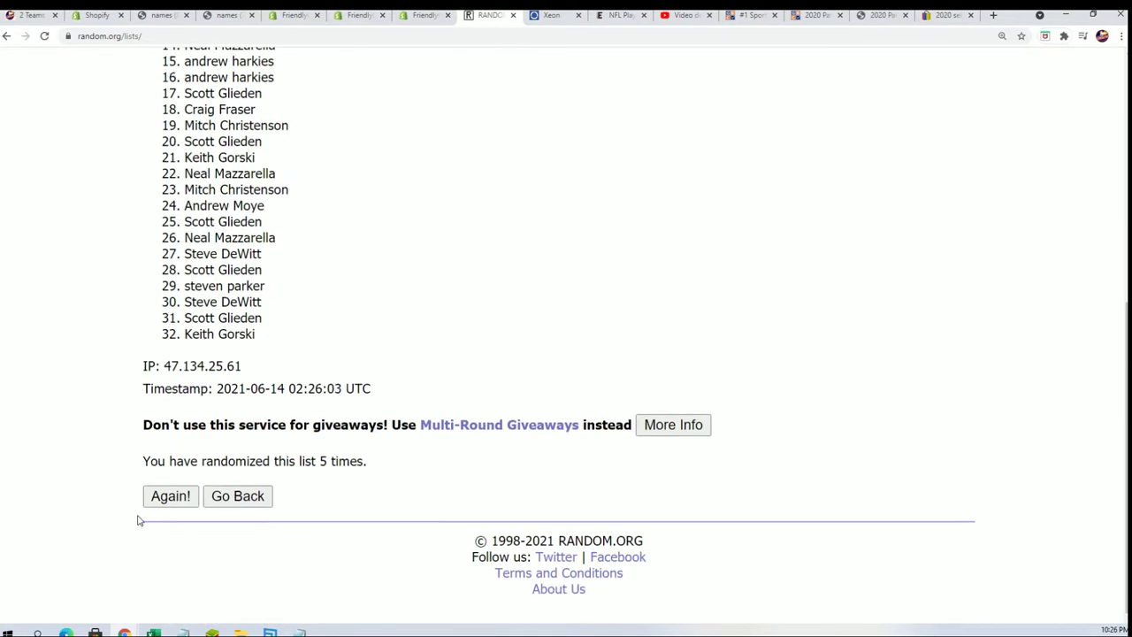
pyautogui.click(170, 496)
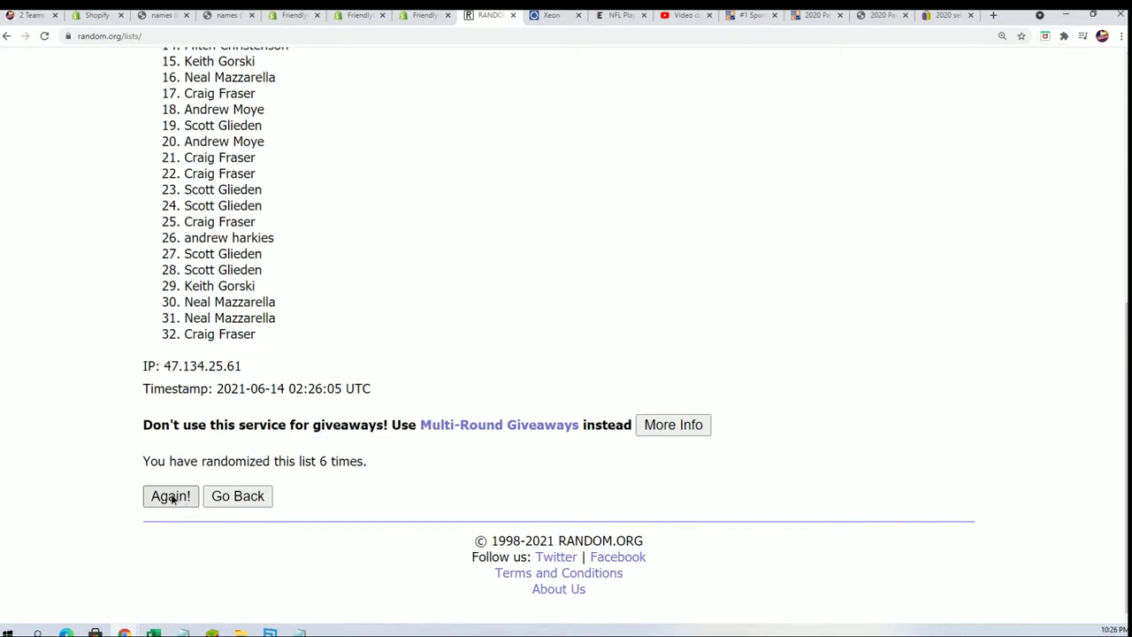
pyautogui.click(169, 496)
# Step: Select and copy the final shuffled owner list
pyautogui.scroll(-2, 265, 177)
pyautogui.moveTo(165, 114)
pyautogui.mouseDown()
pyautogui.moveTo(270, 278)
pyautogui.moveTo(307, 478)
pyautogui.mouseUp()
pyautogui.scroll(-1, 270, 278)
pyautogui.rightClick(265, 442)
pyautogui.click(278, 453)
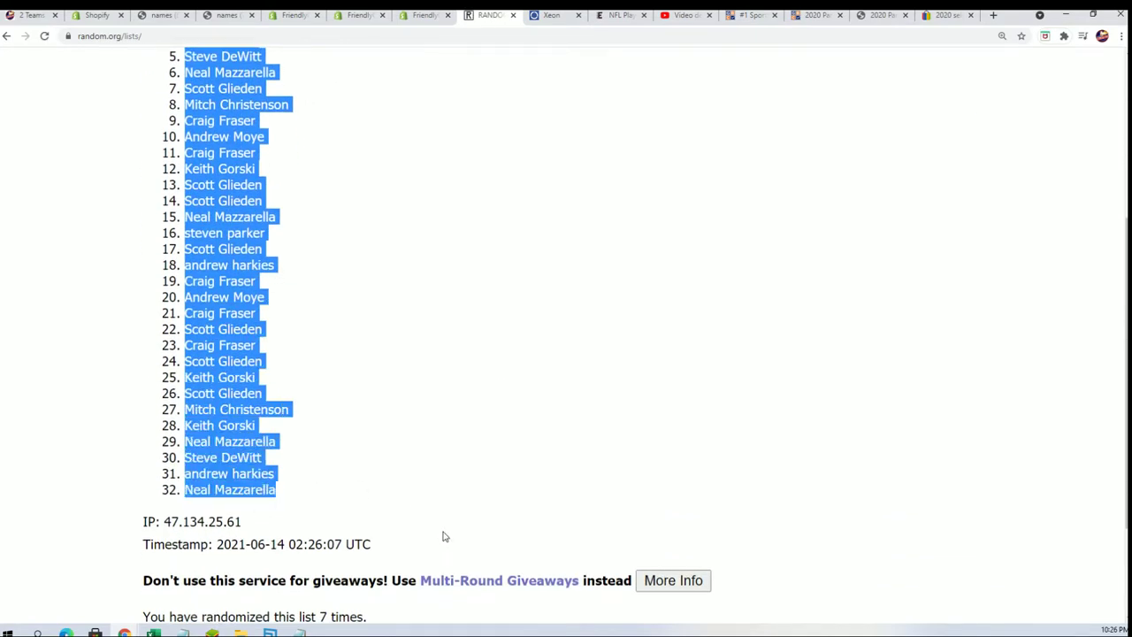
pyautogui.scroll(-2, 366, 518)
pyautogui.scroll(3, 424, 442)
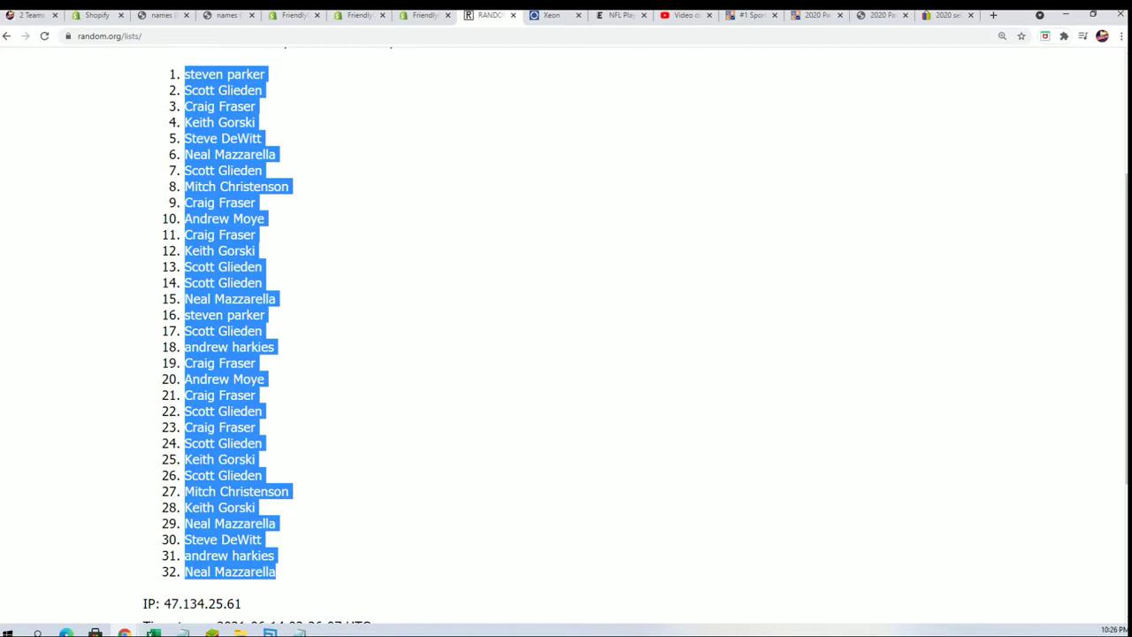
# Step: Paste the shuffled owner names into Excel cell A2 as plain text via Paste Special
pyautogui.click(153, 633)
pyautogui.moveTo(769, 96); pyautogui.dragTo(701, 15)
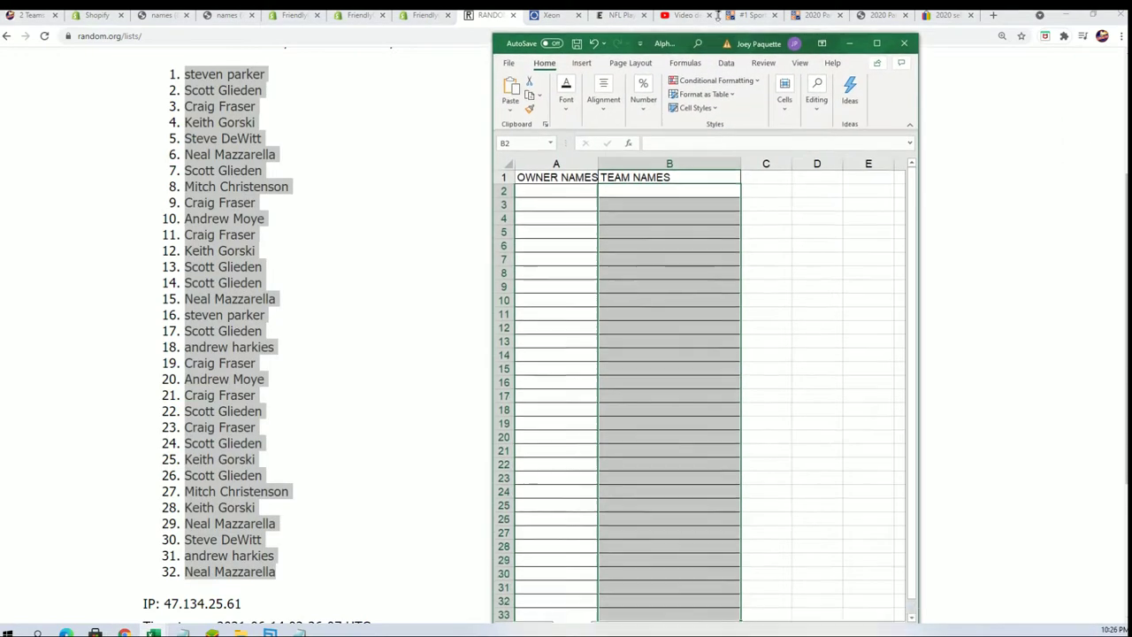
pyautogui.click(525, 168)
pyautogui.rightClick(526, 166)
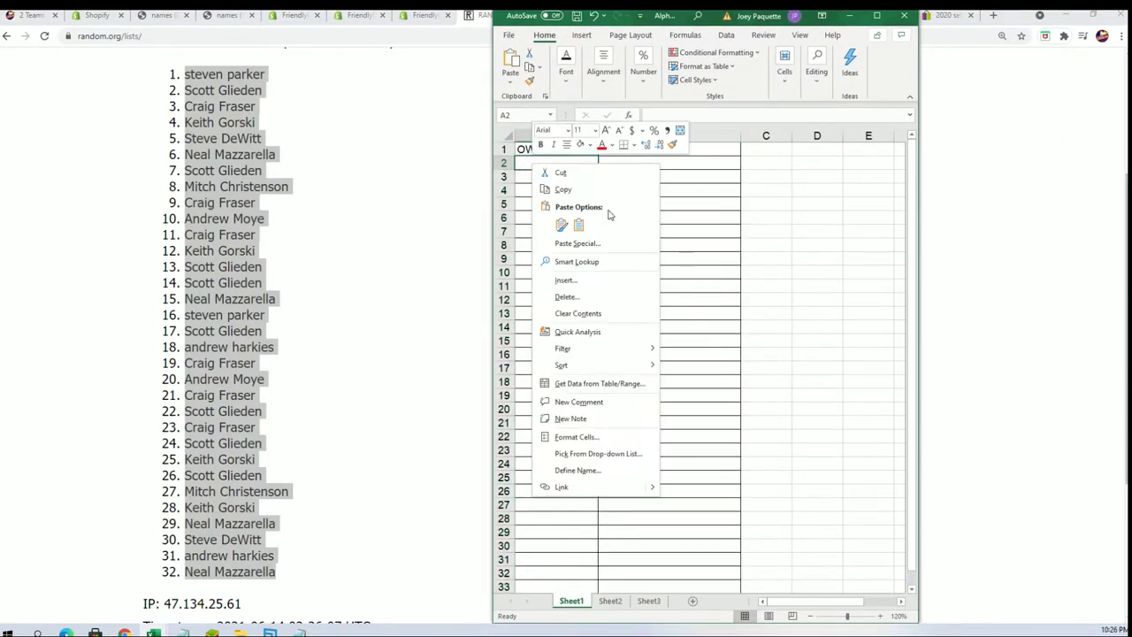
pyautogui.click(560, 245)
pyautogui.click(467, 170)
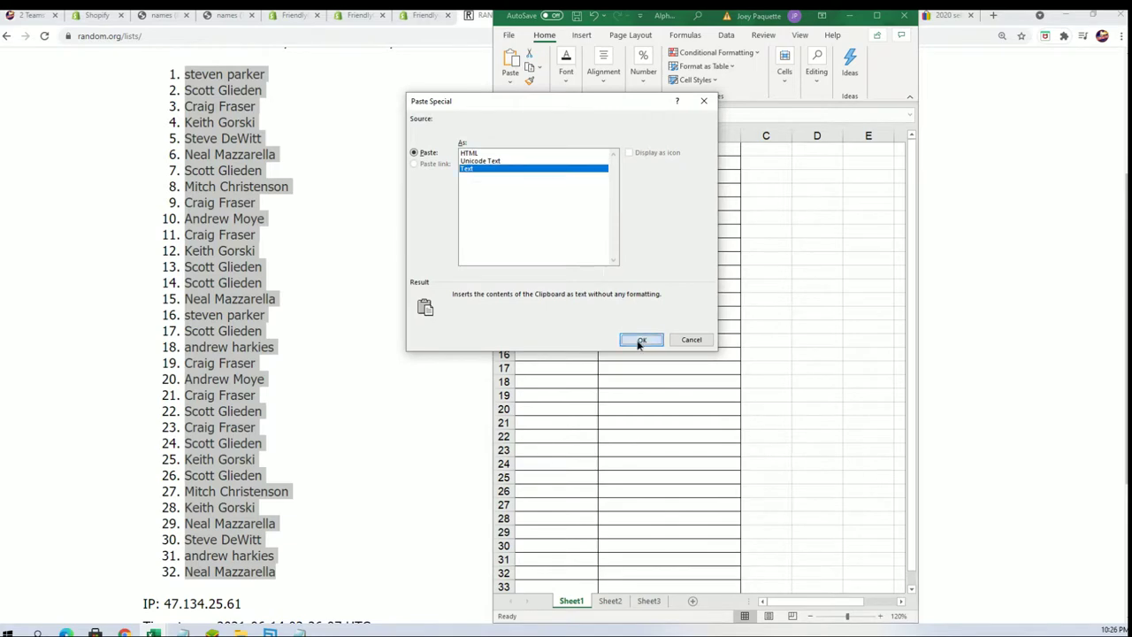
pyautogui.click(641, 340)
# Step: Autofit column A to the longest owner name
pyautogui.click(556, 136)
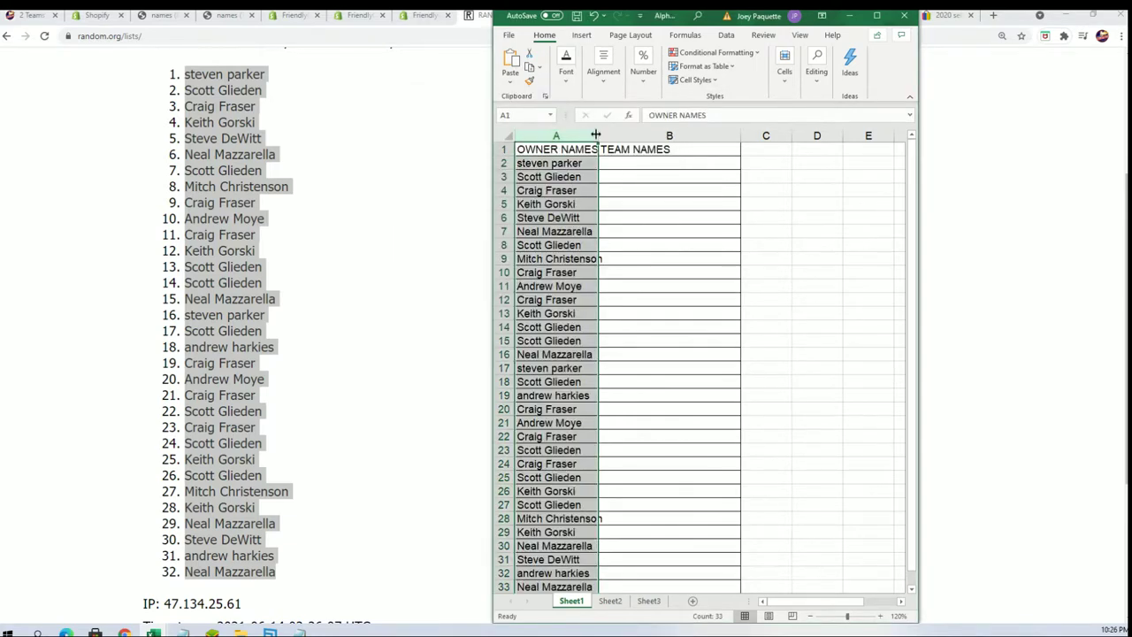
pyautogui.doubleClick(599, 136)
pyautogui.click(651, 167)
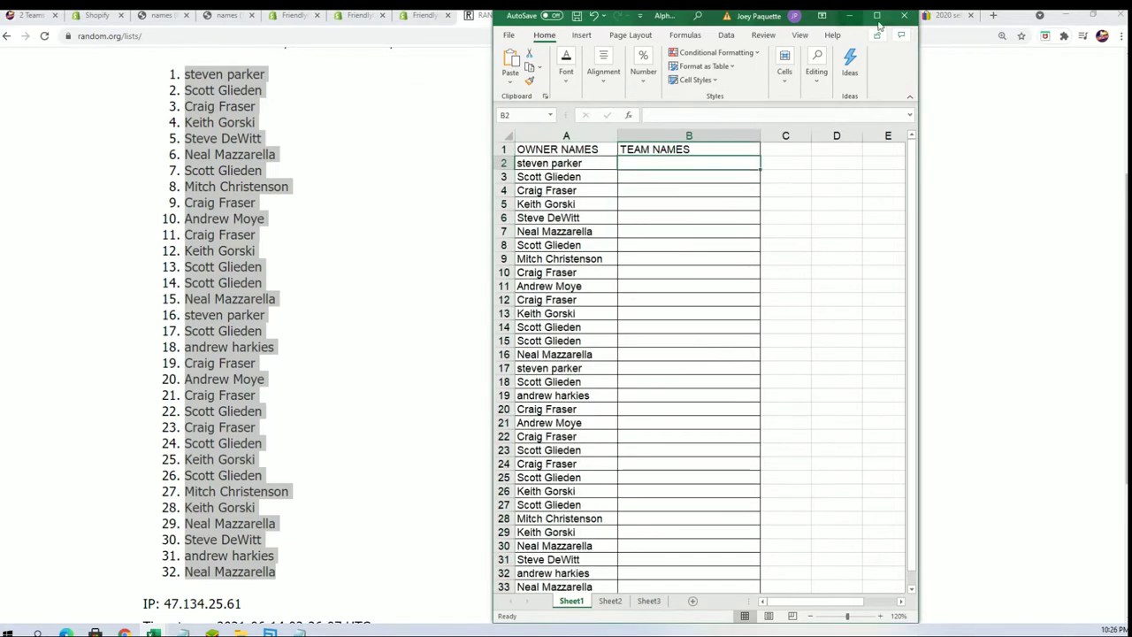
# Step: Reset the List Randomizer form and copy the NFL team names from the notes
pyautogui.click(849, 15)
pyautogui.scroll(3, 452, 116)
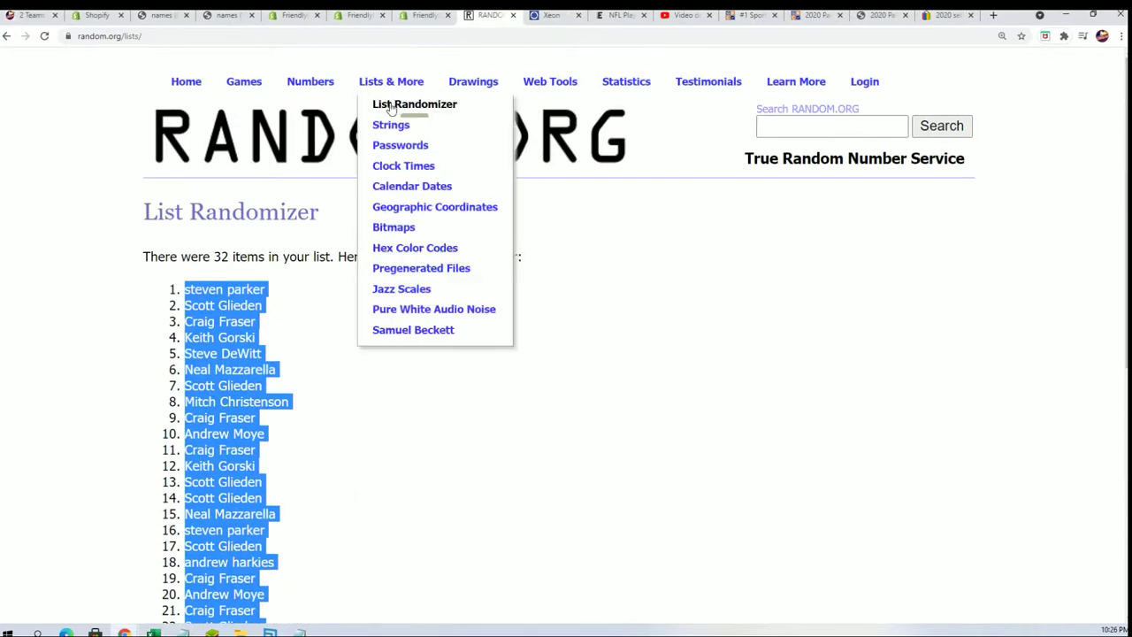
pyautogui.click(385, 105)
pyautogui.hotkey('alt', 'Tab')
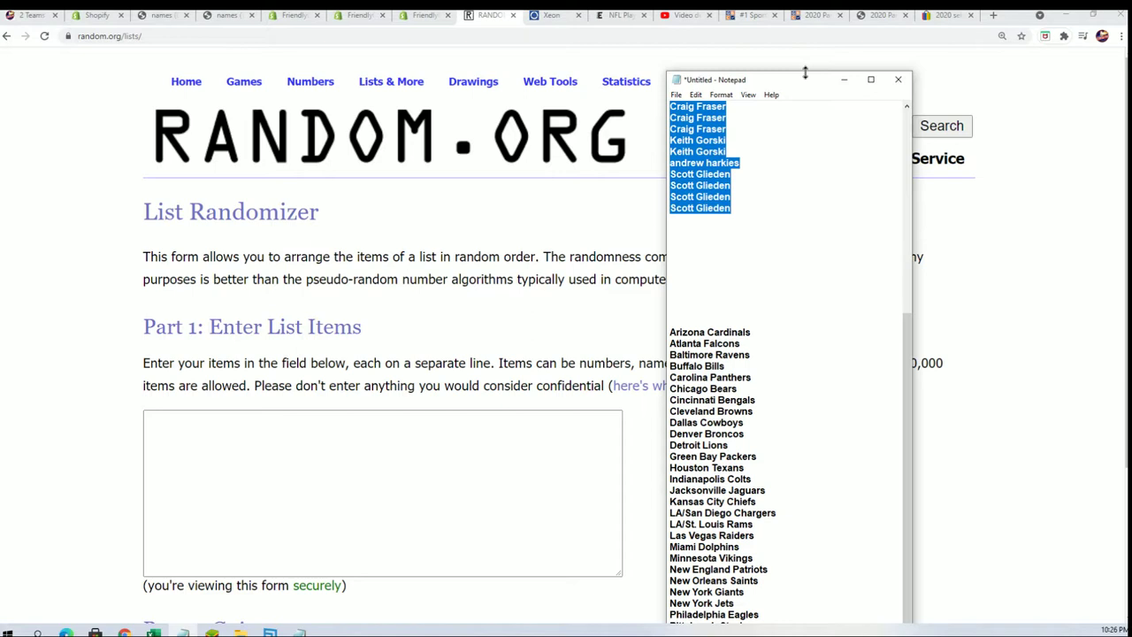
pyautogui.moveTo(804, 71); pyautogui.dragTo(804, 7)
pyautogui.moveTo(770, 607)
pyautogui.mouseDown()
pyautogui.moveTo(765, 353)
pyautogui.moveTo(654, 246)
pyautogui.mouseUp()
pyautogui.rightClick(730, 281)
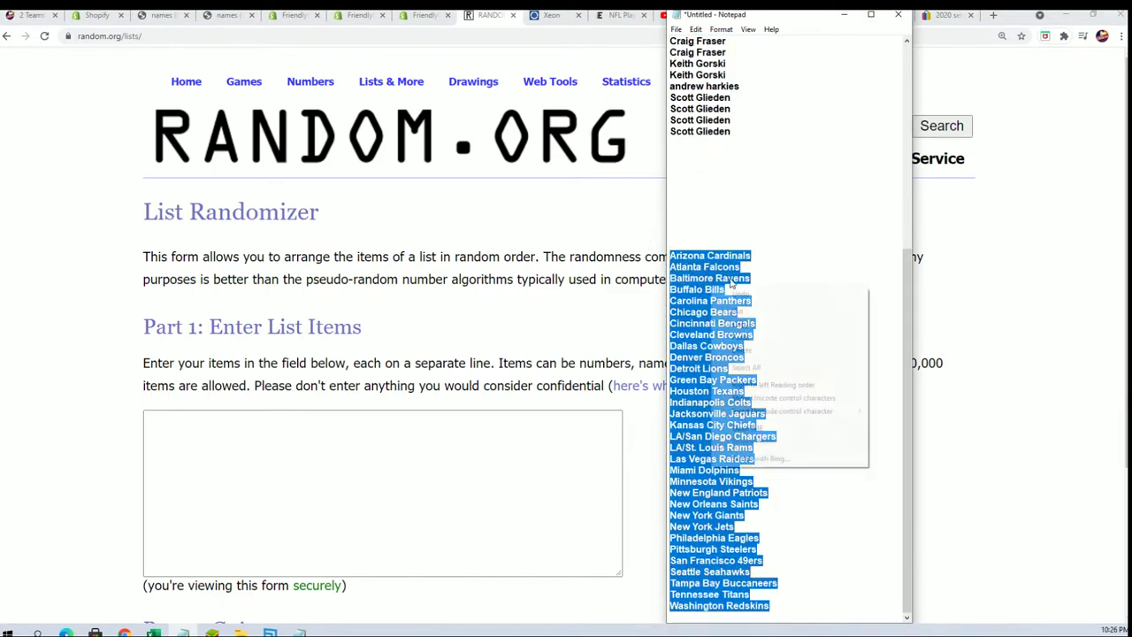
pyautogui.click(758, 323)
# Step: Paste the team names into the list box, randomize, and reshuffle once more
pyautogui.hotkey('alt', 'Tab')
pyautogui.click(174, 420)
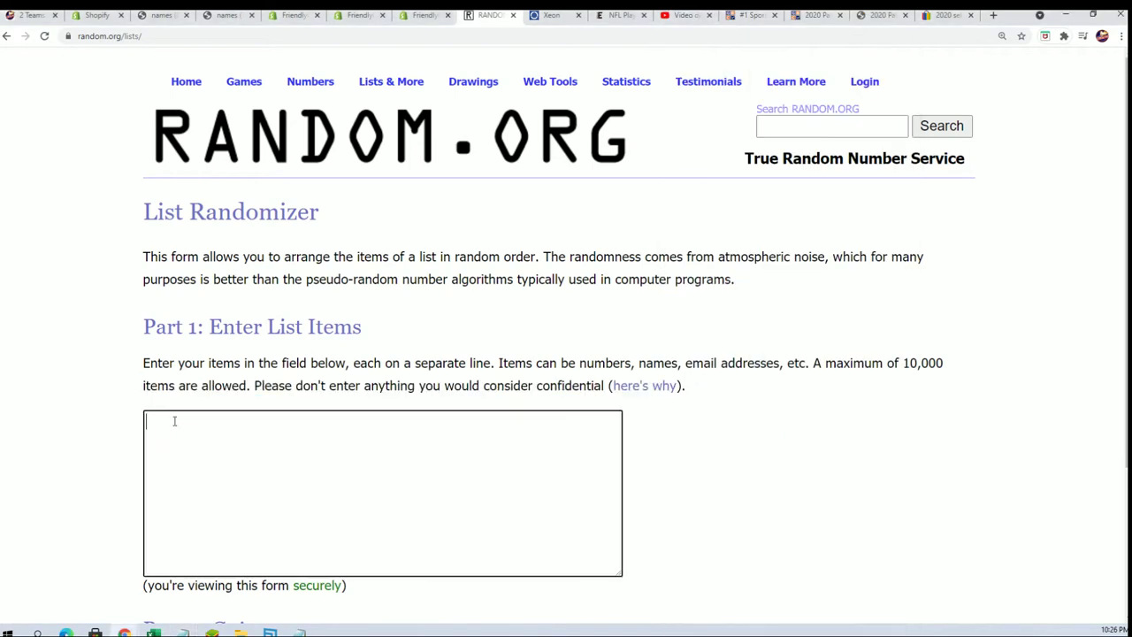
pyautogui.rightClick(187, 430)
pyautogui.click(232, 521)
pyautogui.scroll(-2, 725, 564)
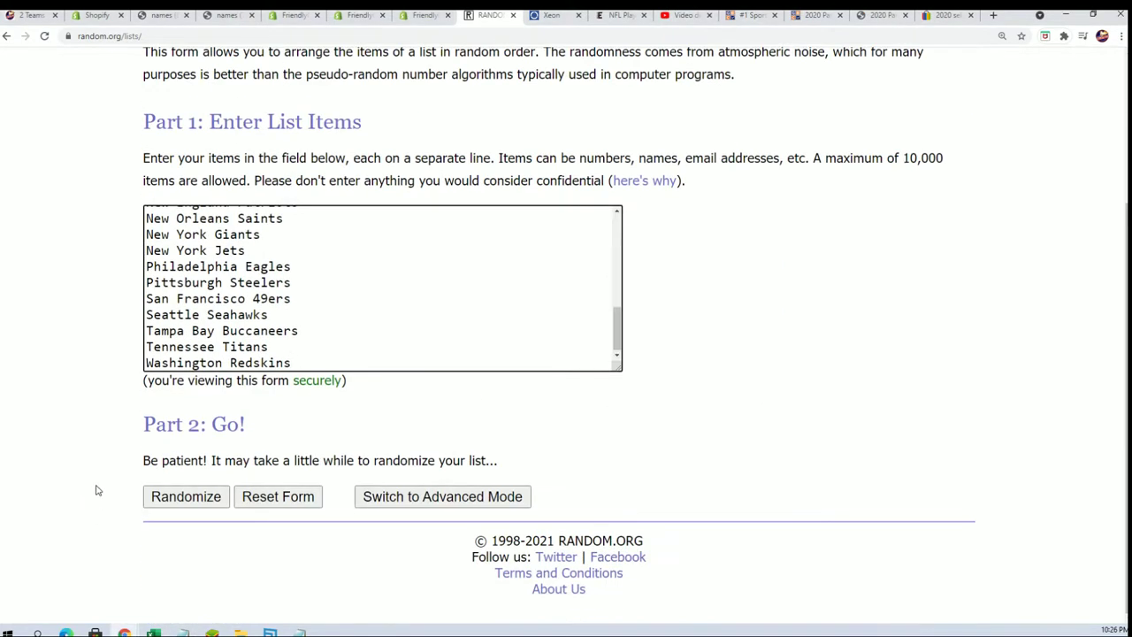
pyautogui.click(172, 502)
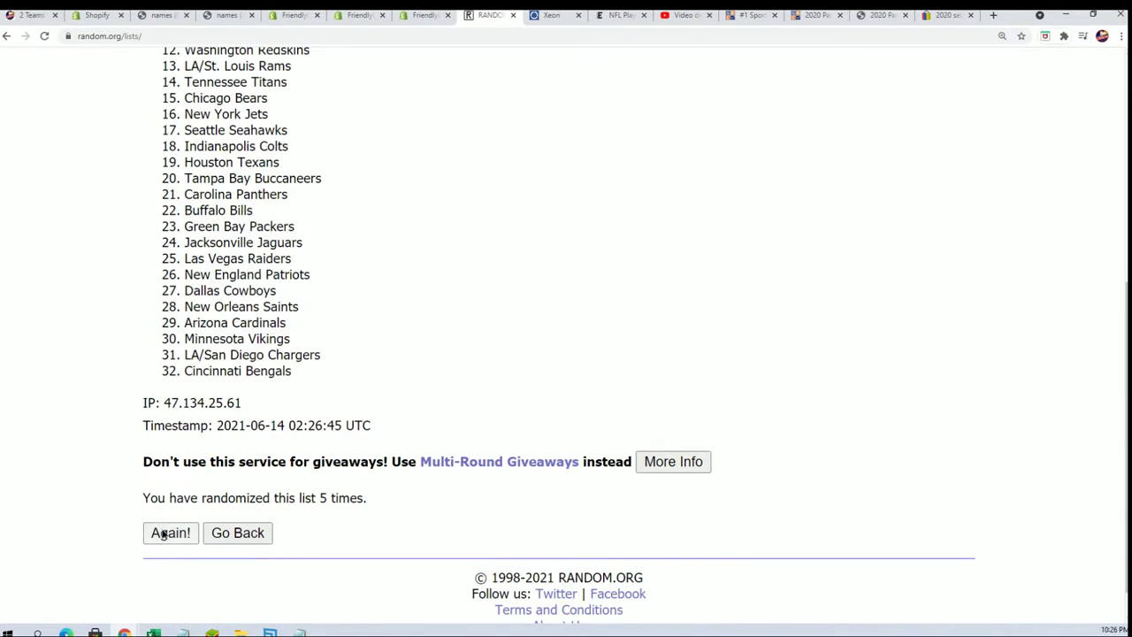
pyautogui.scroll(-5, 331, 415)
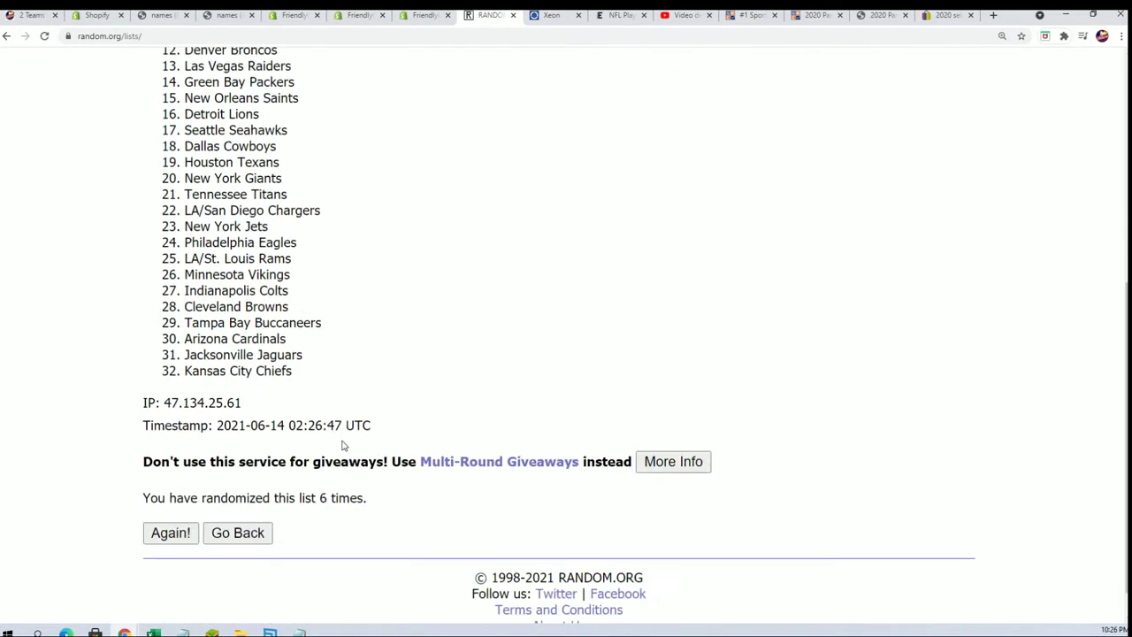
pyautogui.scroll(-1, 327, 477)
pyautogui.click(168, 495)
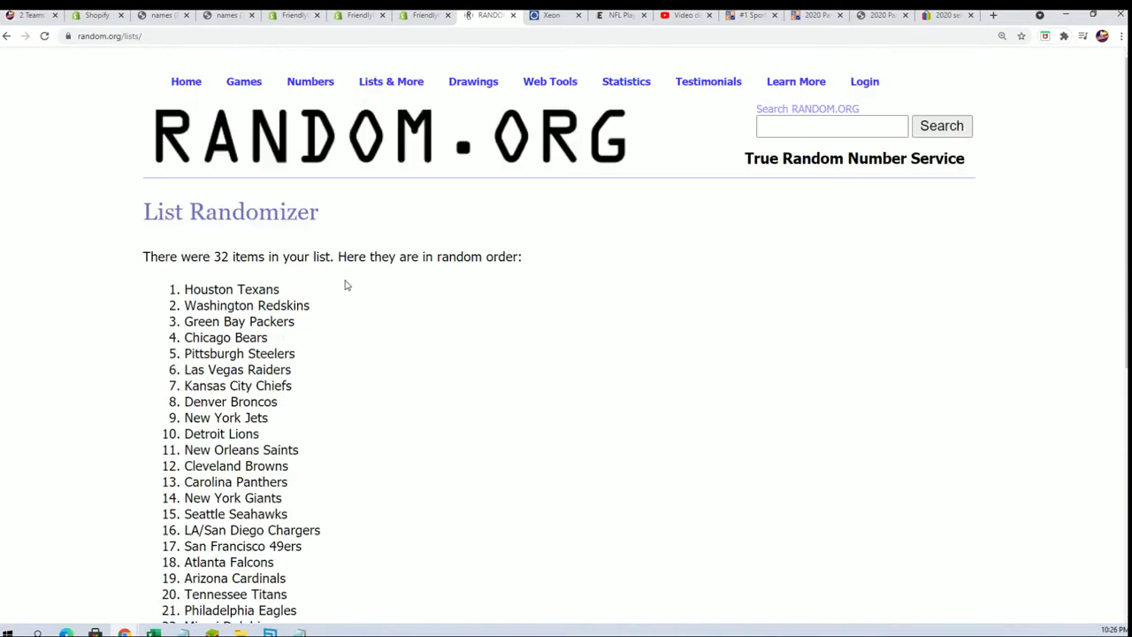
pyautogui.scroll(-1, 222, 212)
# Step: Select and copy all 32 randomized team names
pyautogui.moveTo(174, 170); pyautogui.dragTo(351, 492)
pyautogui.scroll(-2, 265, 265)
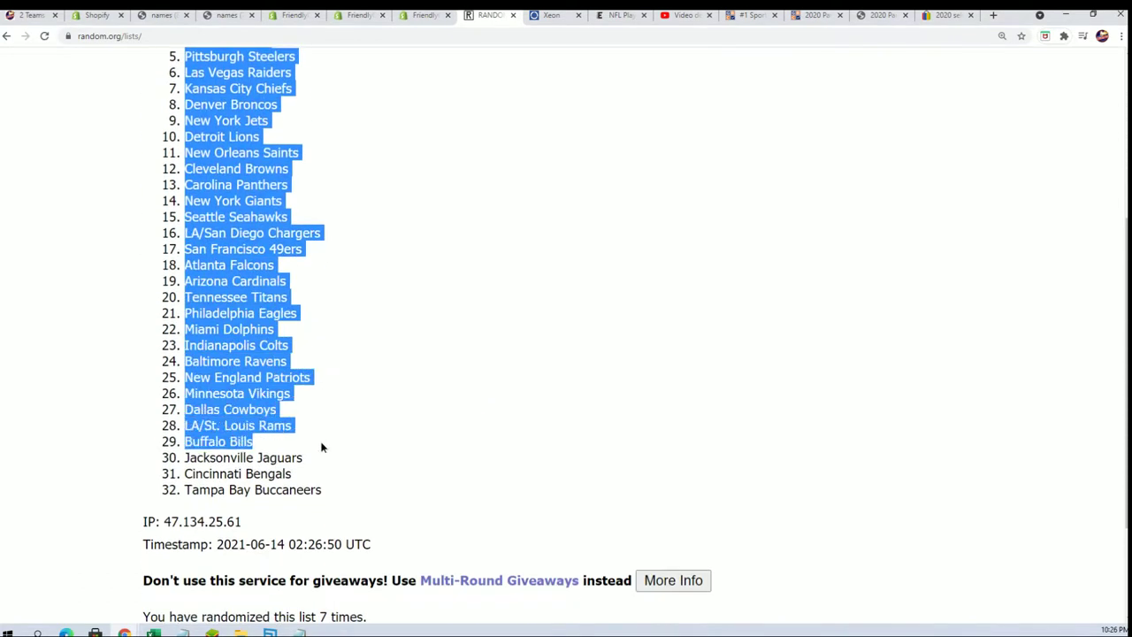
pyautogui.rightClick(256, 259)
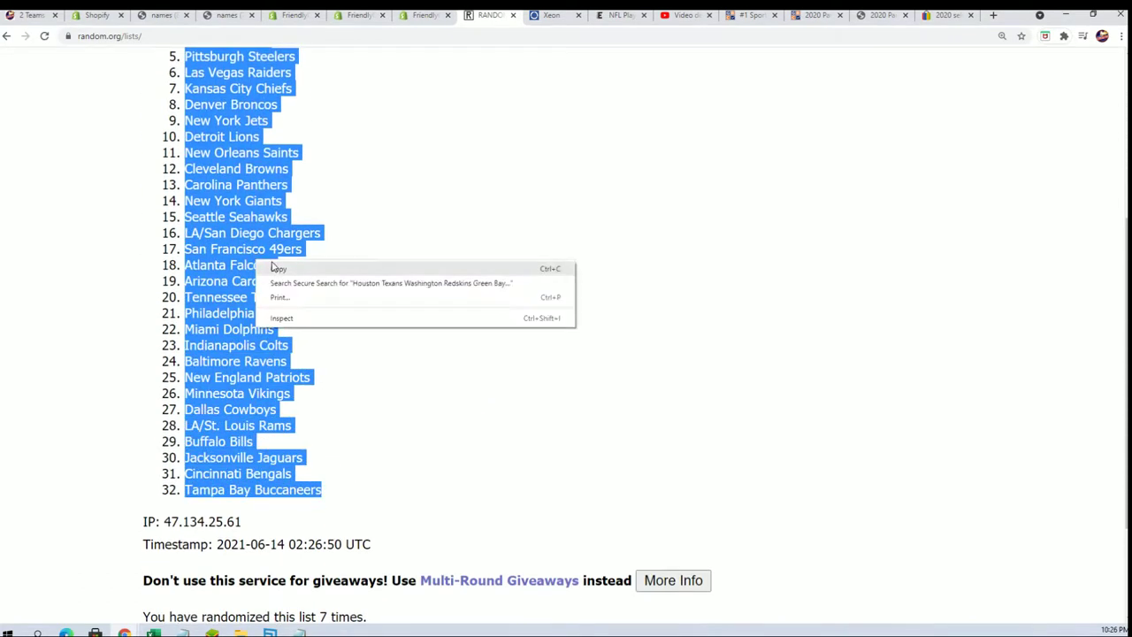
pyautogui.click(281, 274)
pyautogui.scroll(2, 367, 504)
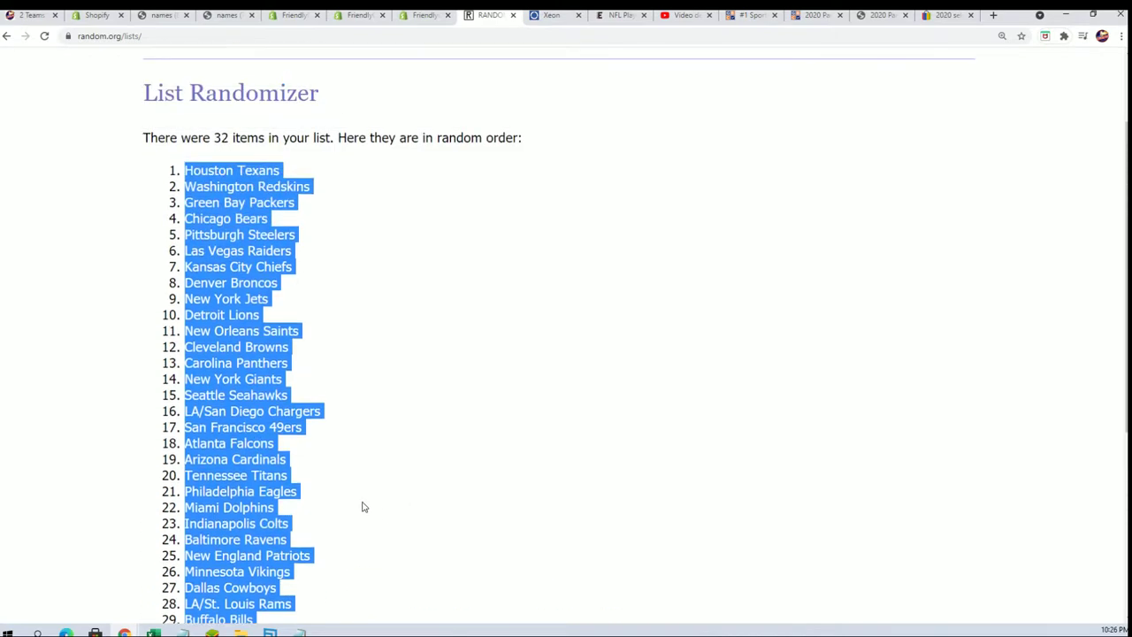
pyautogui.scroll(-2, 389, 499)
pyautogui.scroll(-1, 393, 530)
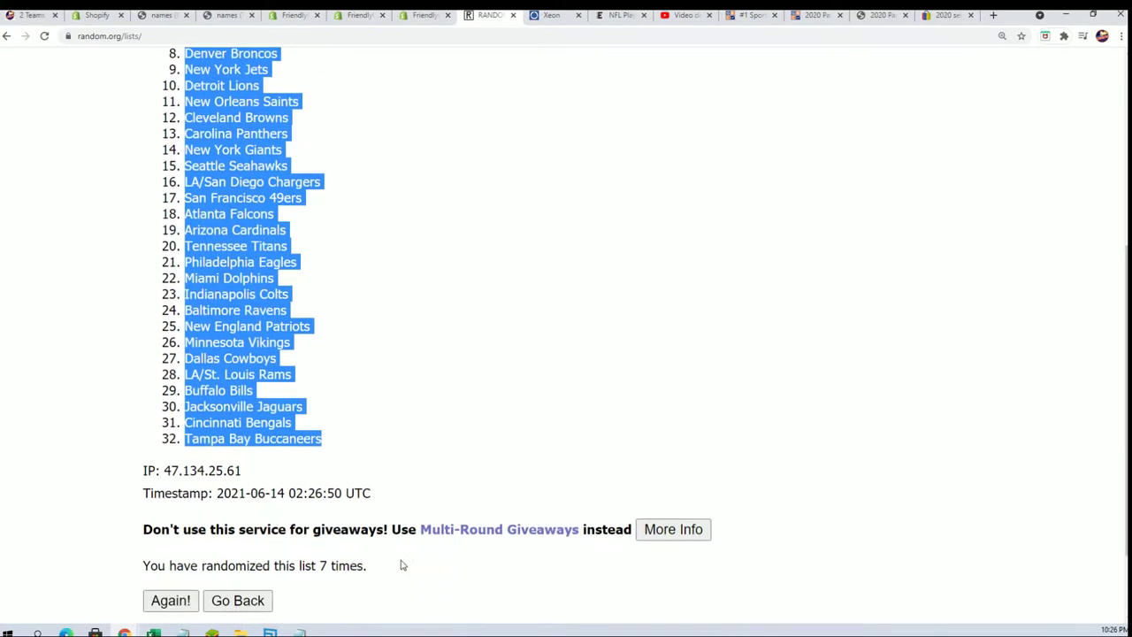
pyautogui.scroll(-1, 394, 549)
pyautogui.scroll(3, 387, 536)
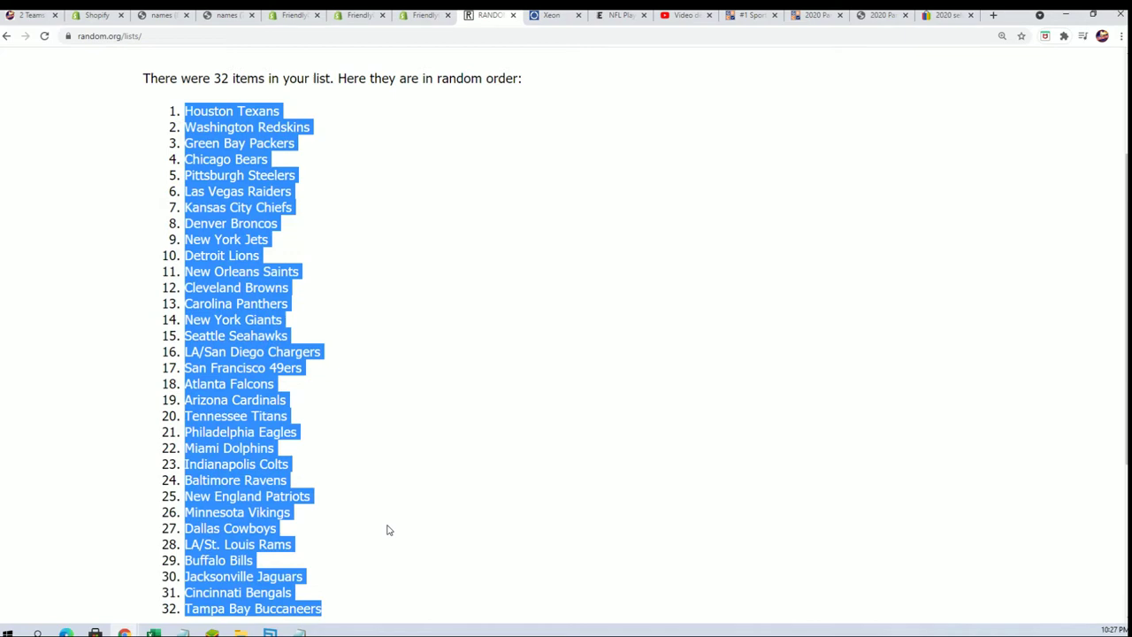
# Step: Paste the randomized team names into cell B2 as plain text via Paste Special
pyautogui.hotkey('alt', 'Tab')
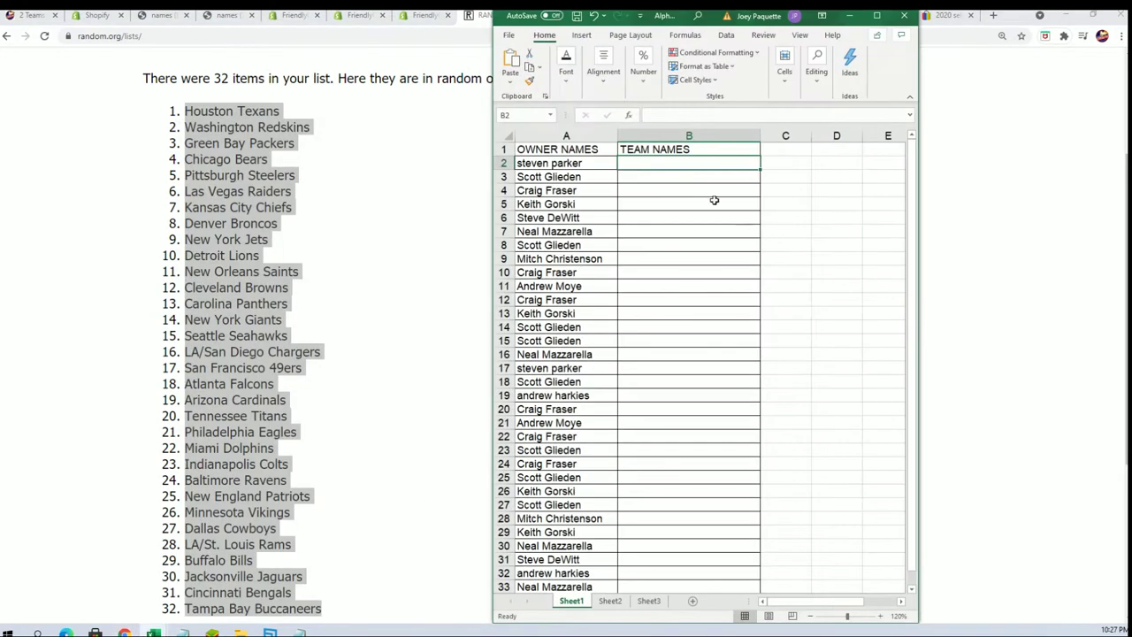
pyautogui.rightClick(626, 160)
pyautogui.click(665, 242)
pyautogui.click(564, 178)
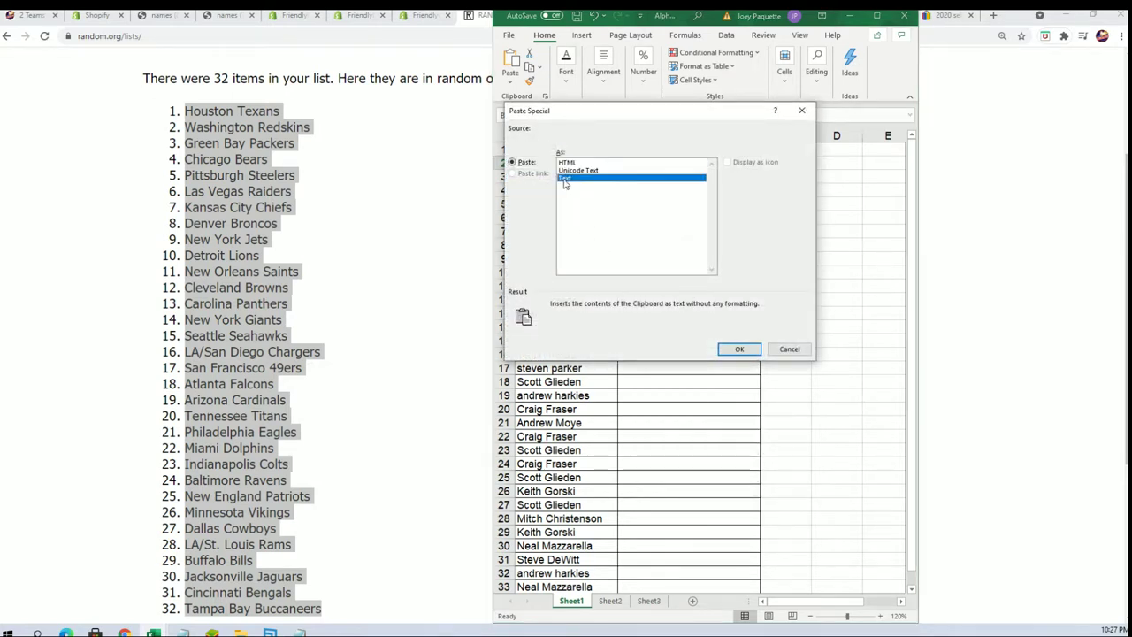
pyautogui.click(738, 348)
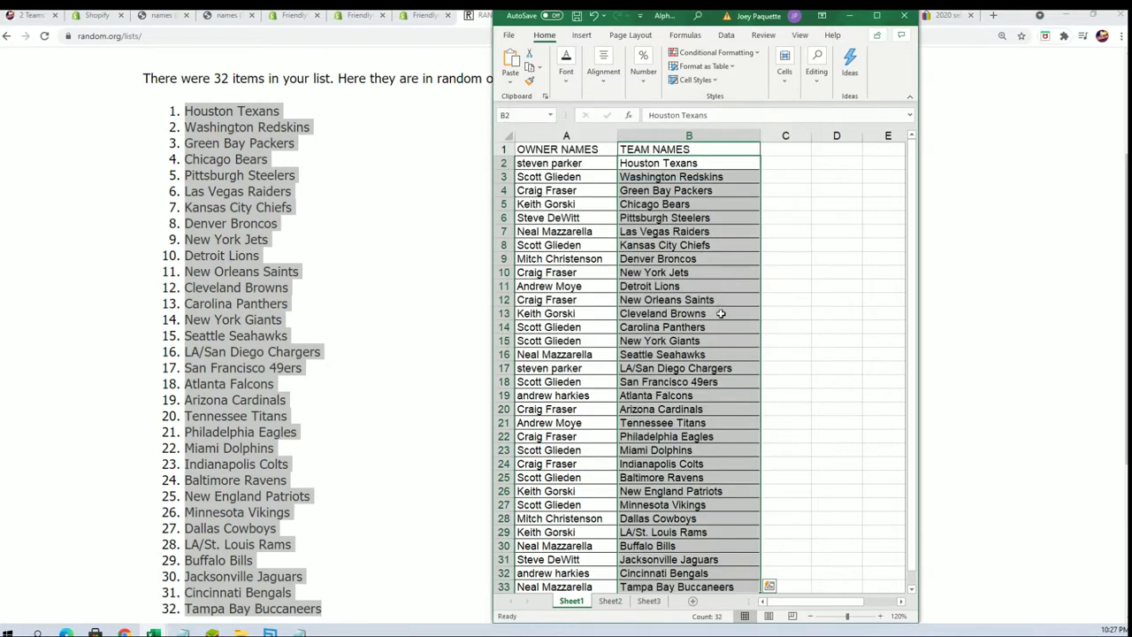
# Step: Maximize the Excel window, narrow column A slightly, and select B2:B33
pyautogui.click(876, 16)
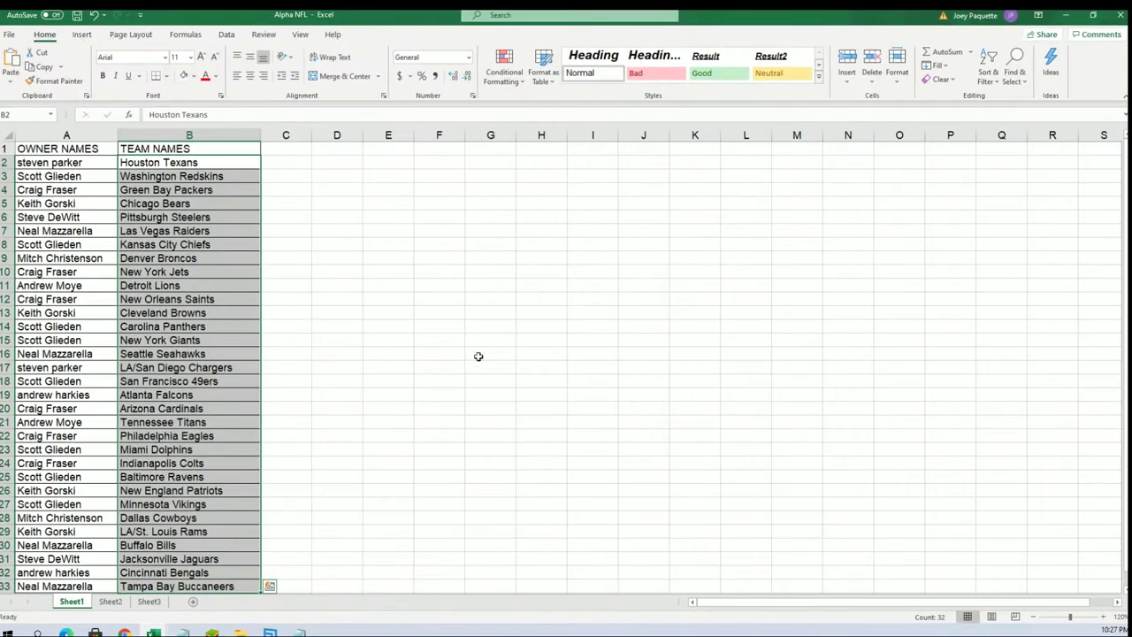
pyautogui.click(112, 135)
pyautogui.moveTo(116, 134); pyautogui.dragTo(111, 134)
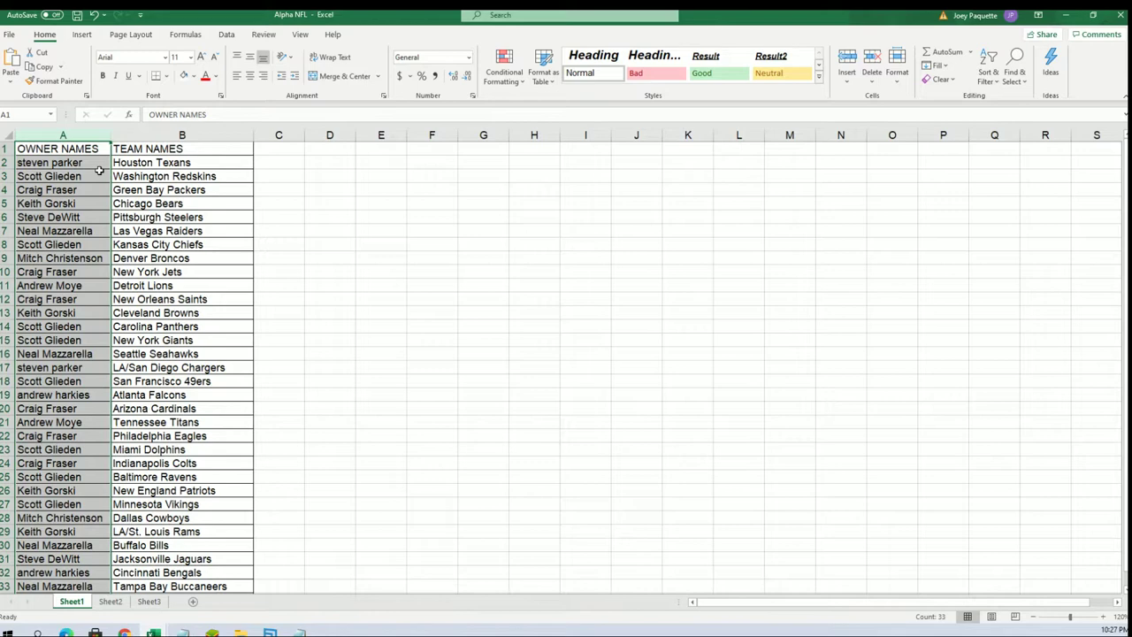
pyautogui.click(167, 365)
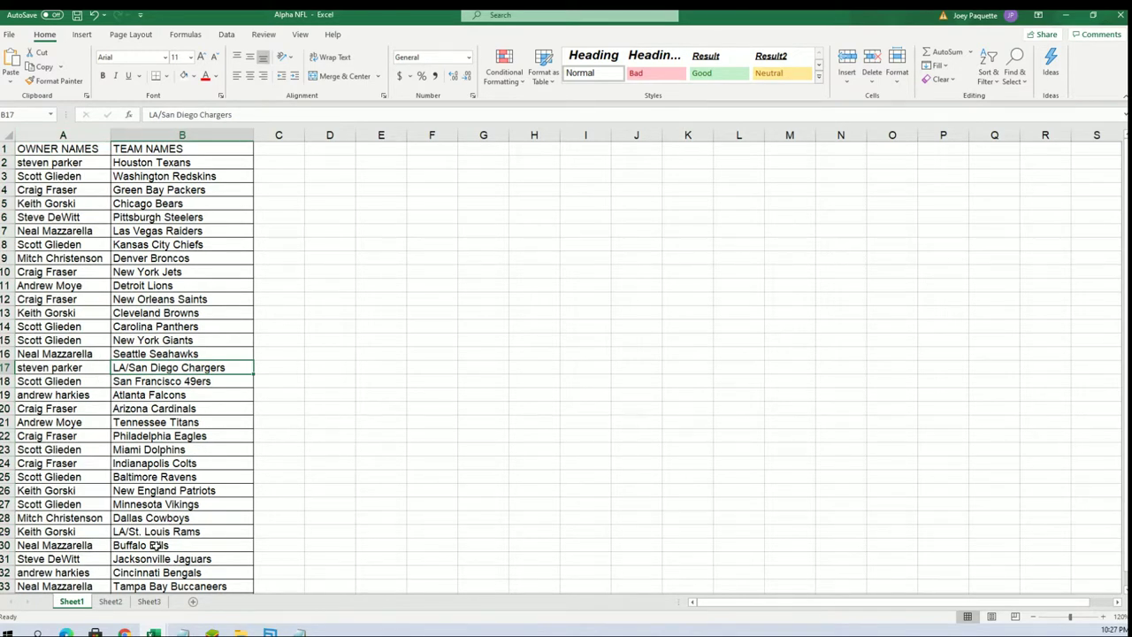
pyautogui.click(173, 572)
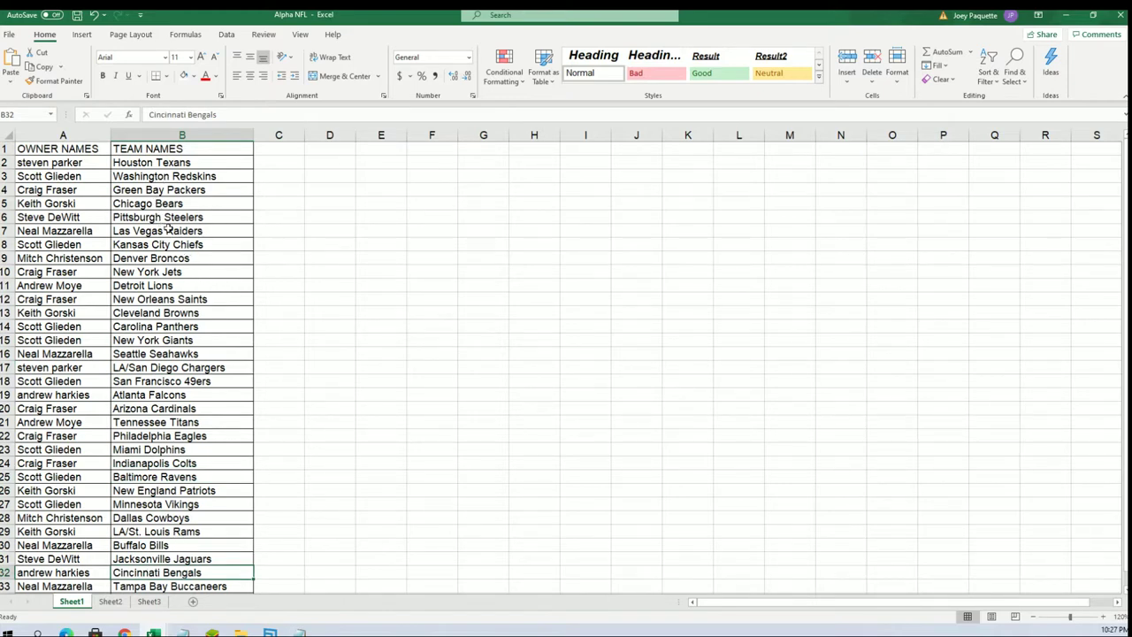
pyautogui.moveTo(155, 163); pyautogui.dragTo(177, 585)
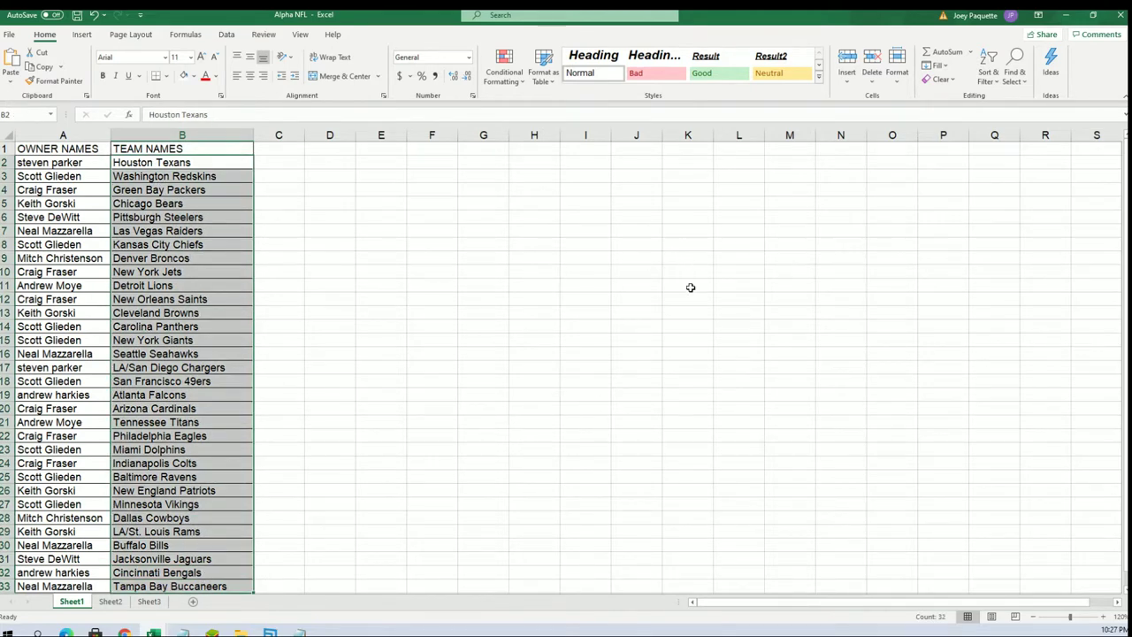
# Step: Sort A to Z by team name, expanding the selection so owners stay paired
pyautogui.click(988, 73)
pyautogui.click(1008, 99)
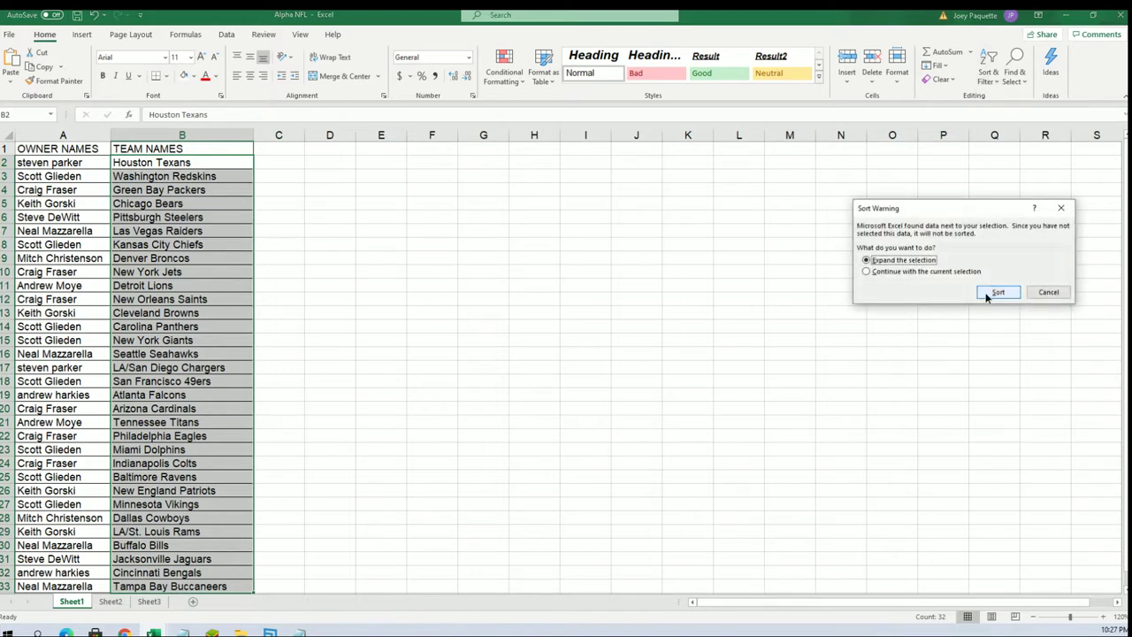
pyautogui.click(994, 293)
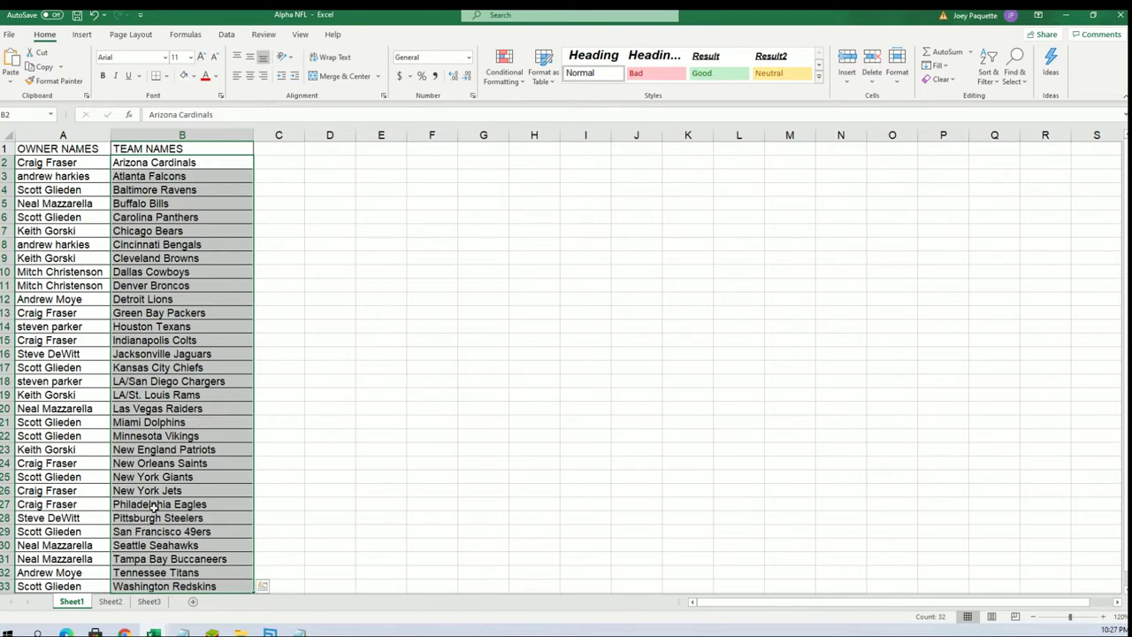
pyautogui.click(95, 437)
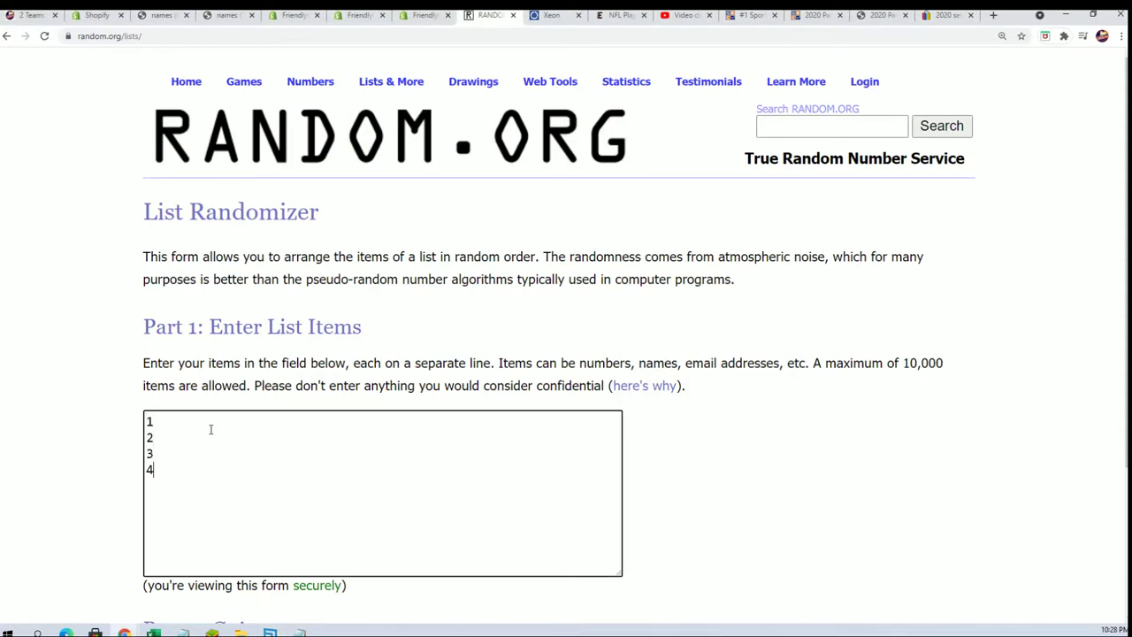
# Step: Randomize pack numbers 1–4, then reshuffle three more times to end at 4, 3, 2, 1
pyautogui.scroll(-1, 119, 495)
pyautogui.scroll(-2, 118, 495)
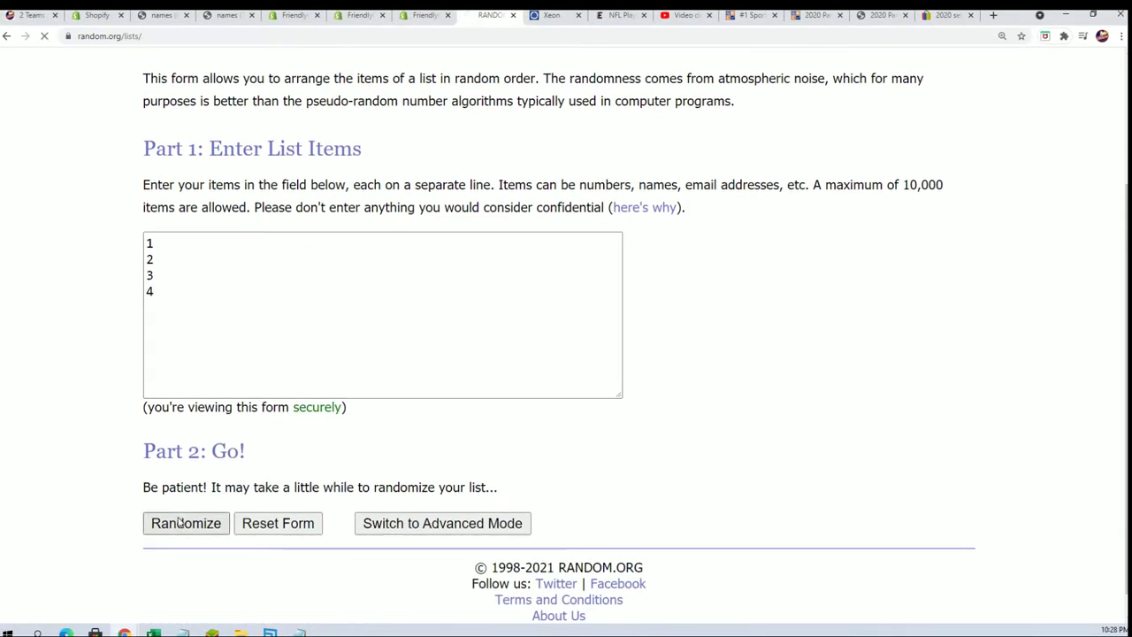
pyautogui.click(176, 518)
pyautogui.click(177, 464)
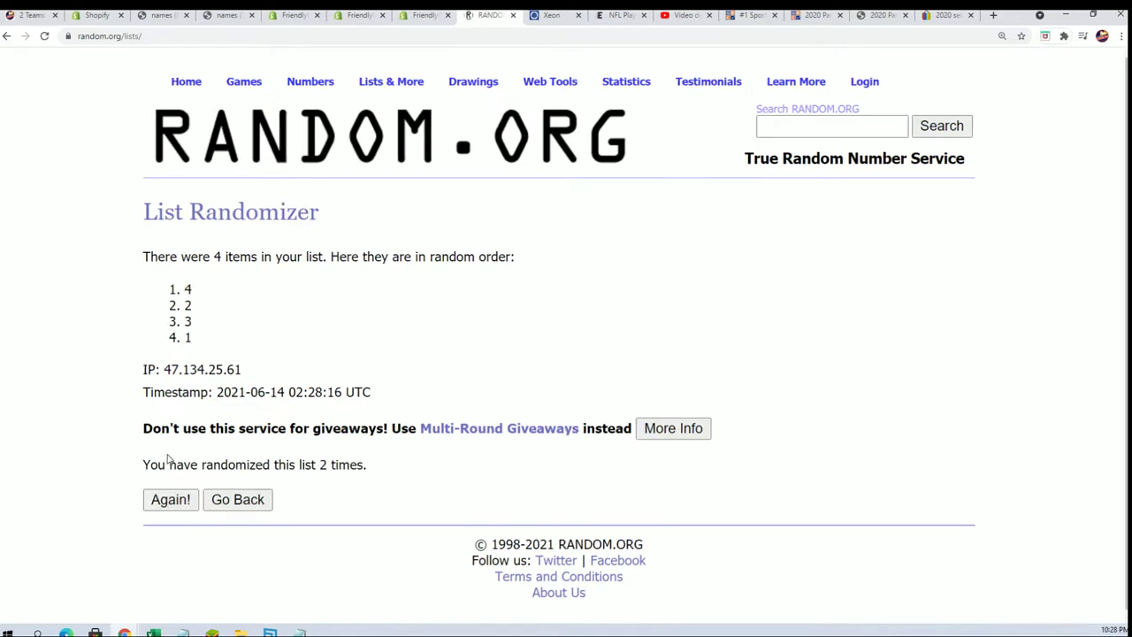
pyautogui.click(167, 497)
pyautogui.click(166, 501)
pyautogui.scroll(-1, 166, 504)
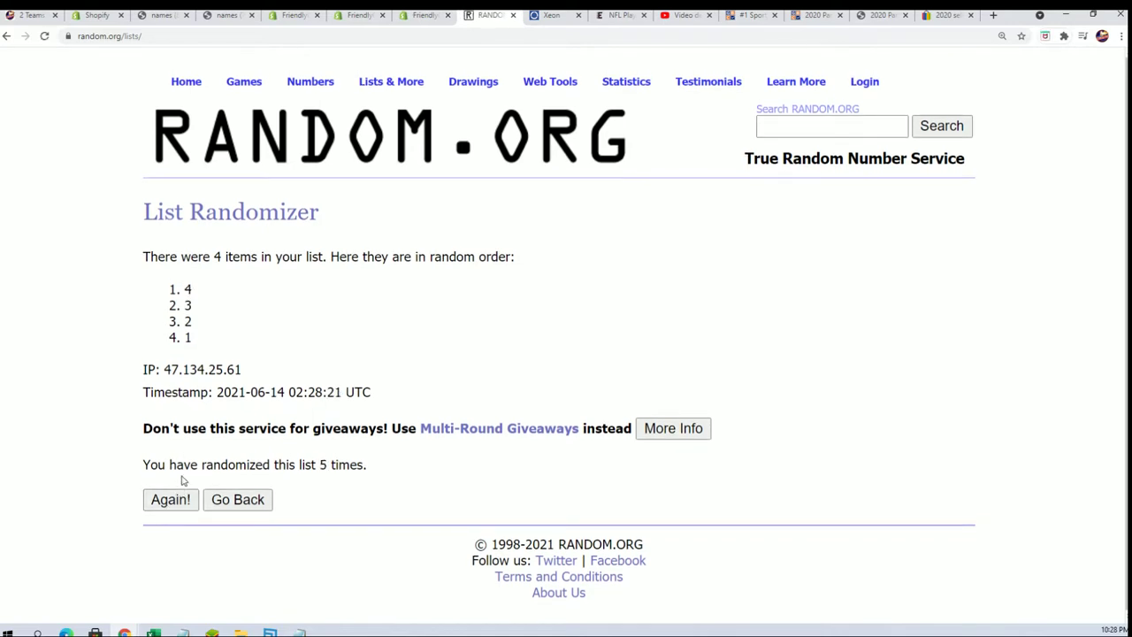